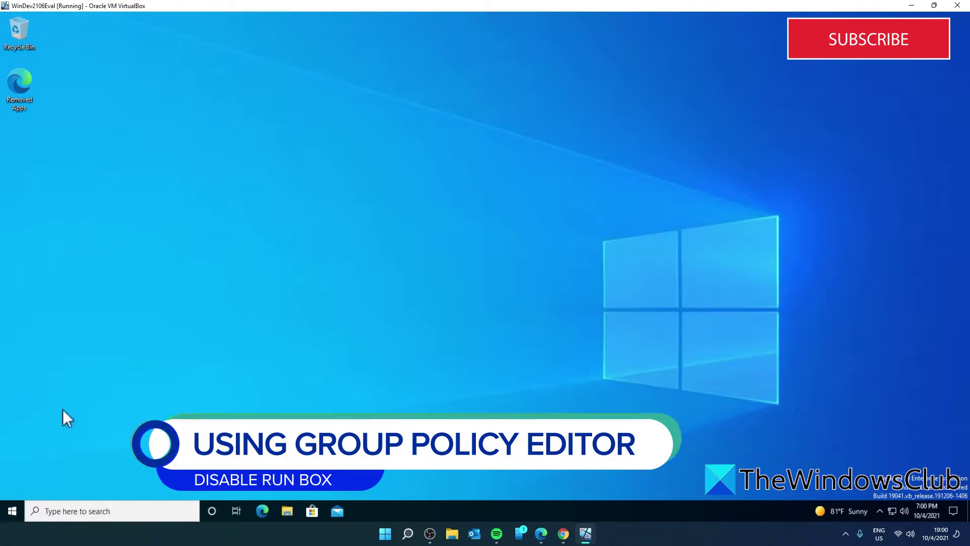
Launch gpedit and browse to User Configuration > Administrative Templates > Start Menu and Taskbar.
click(98, 511)
text(gpedi)
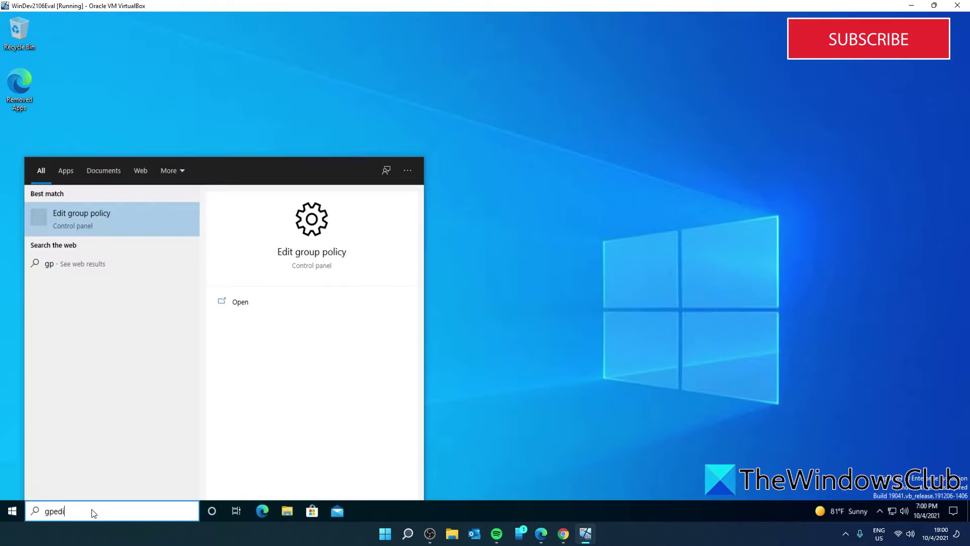
text(t)
key(Return)
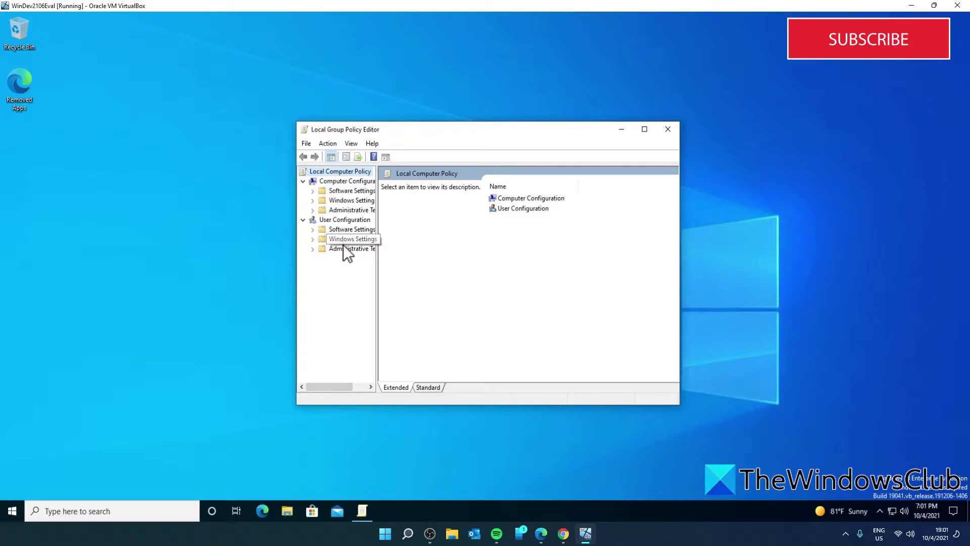
click(312, 249)
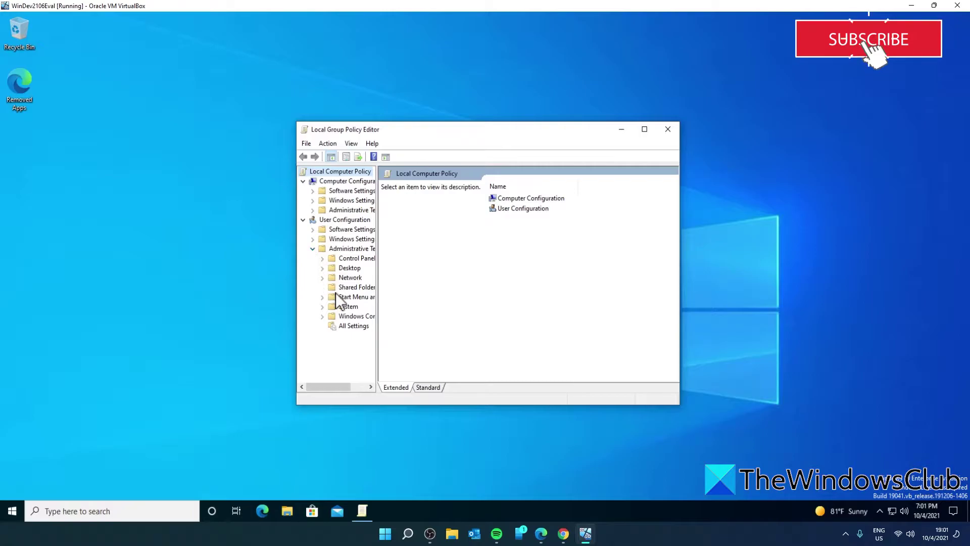
click(347, 298)
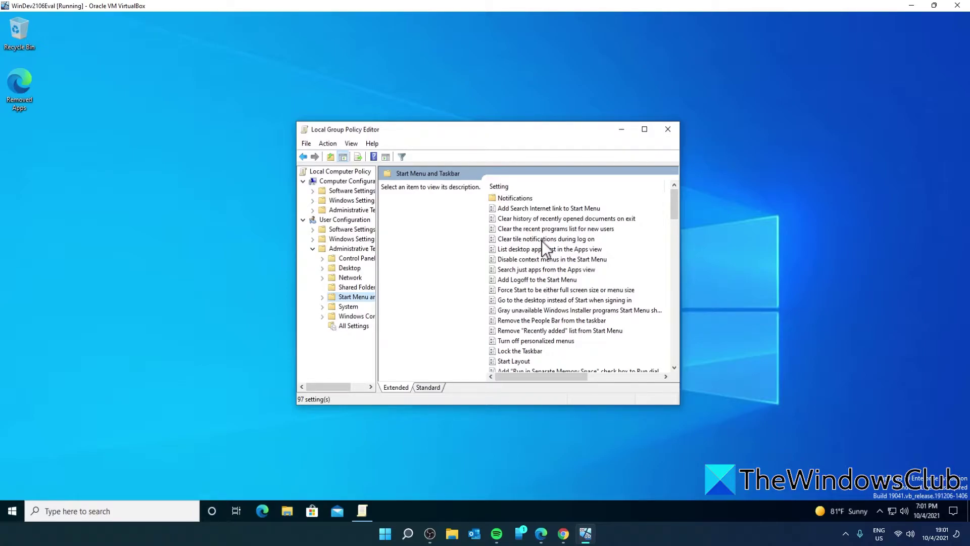
scroll(535, 251, down, 7)
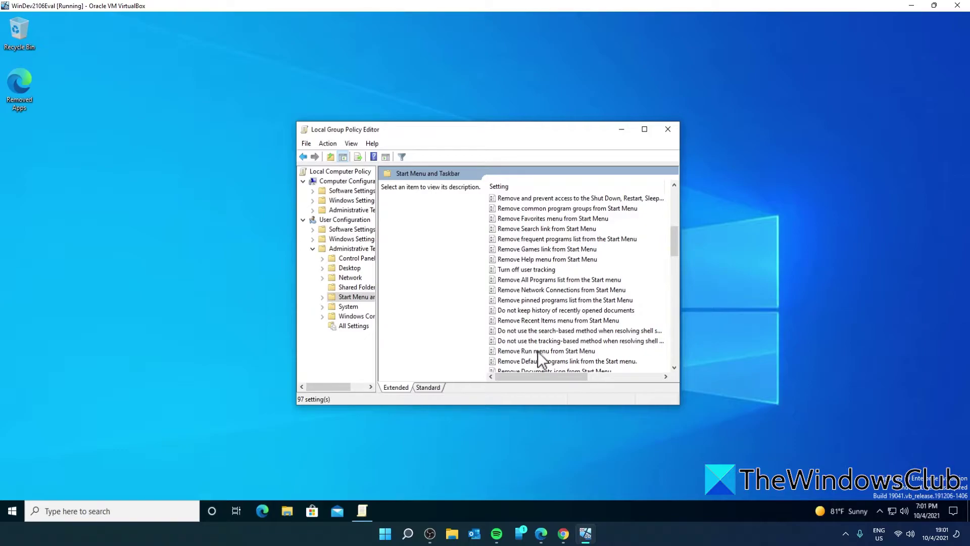
Enable 'Remove Run menu from Start Menu', then verify Win+R shows the restrictions error.
double_click(538, 351)
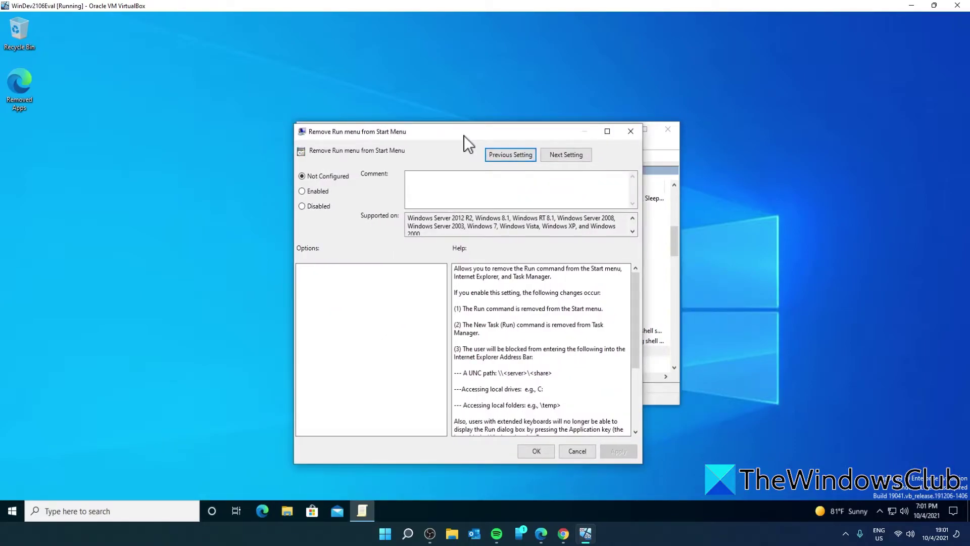
click(303, 191)
click(614, 451)
click(537, 452)
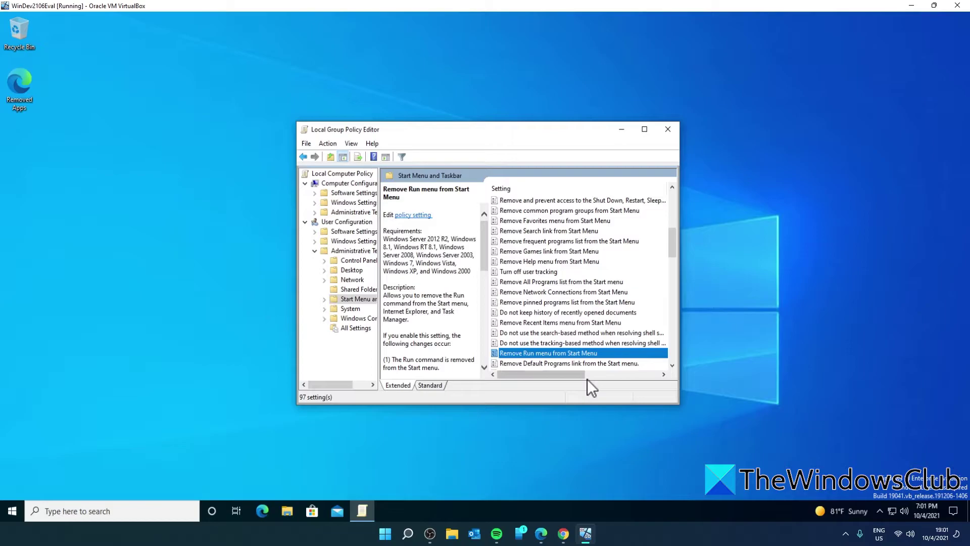
key(super+r)
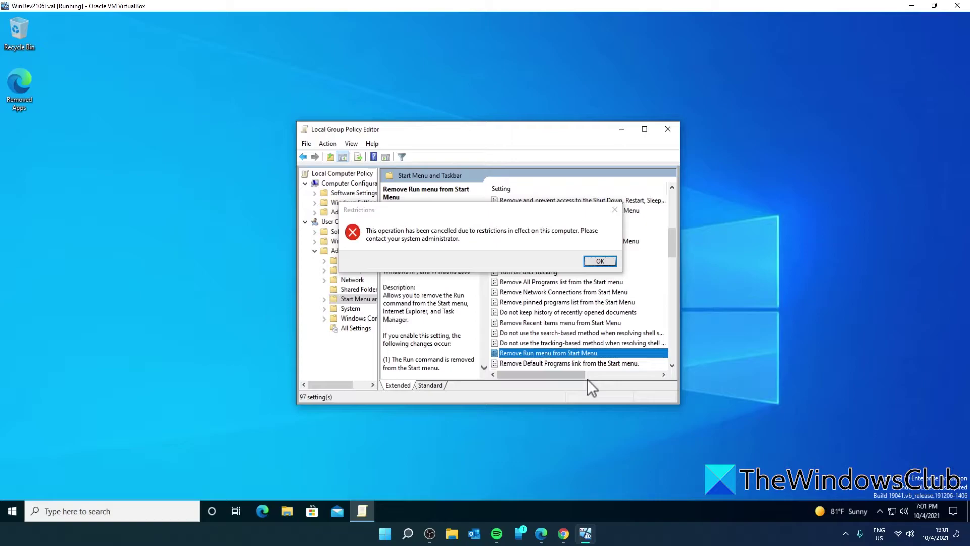
key(Return)
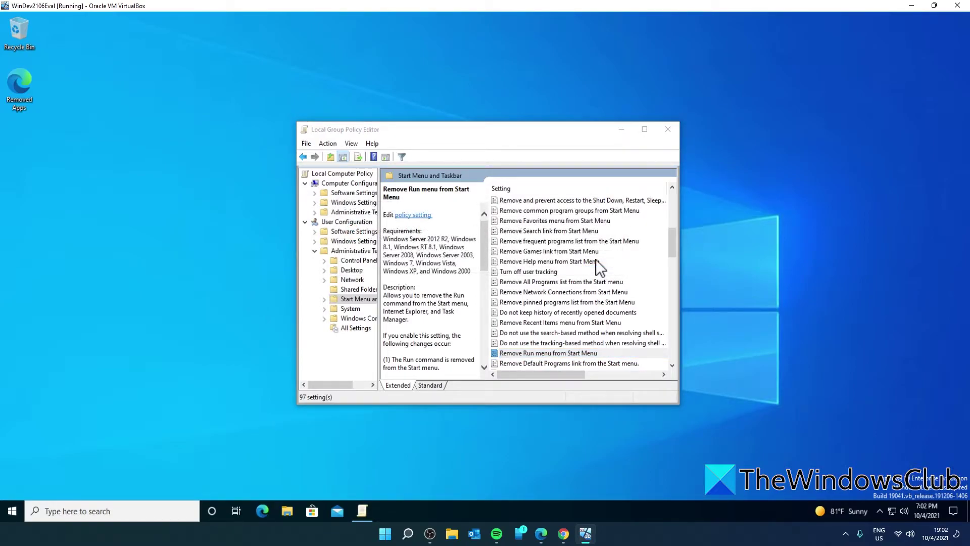
Switch 'Remove Run menu from Start Menu' to Disabled and apply it.
double_click(552, 352)
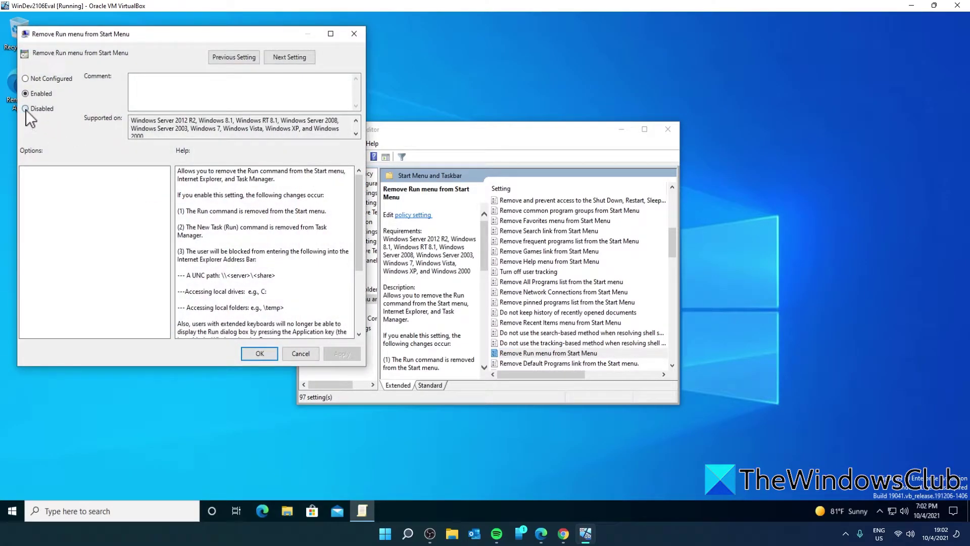
click(26, 108)
click(333, 355)
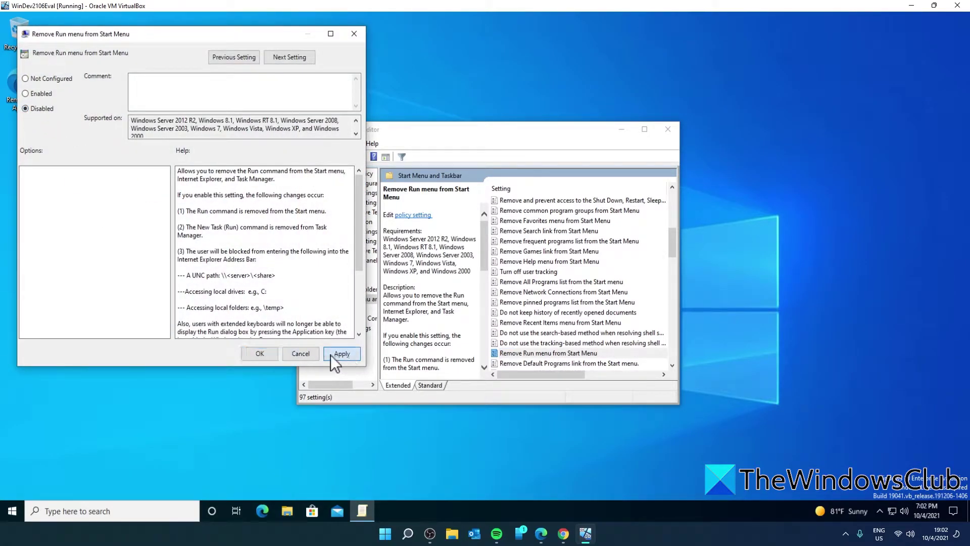
click(260, 353)
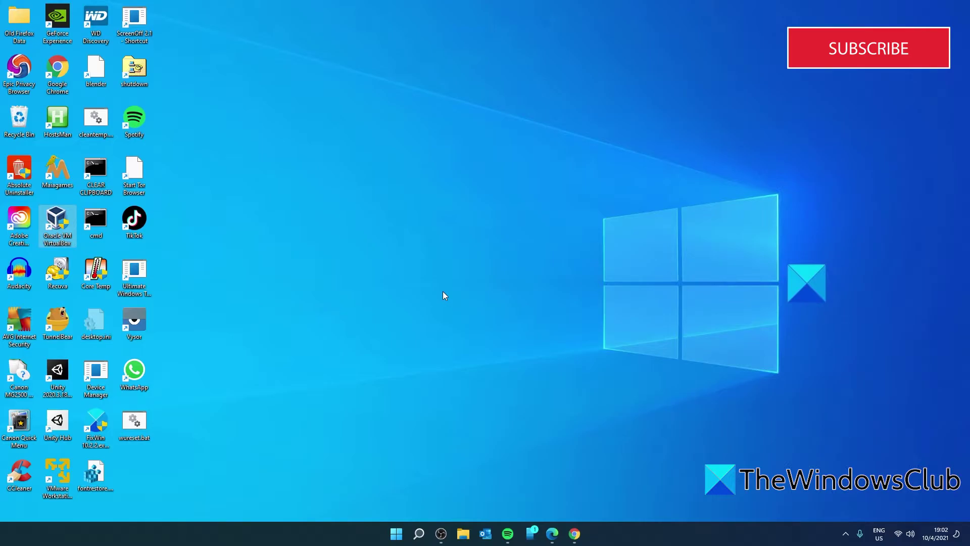
Start Registry Editor and navigate to HKEY_CURRENT_USER\...\CurrentVersion\Policies\Explorer.
click(396, 534)
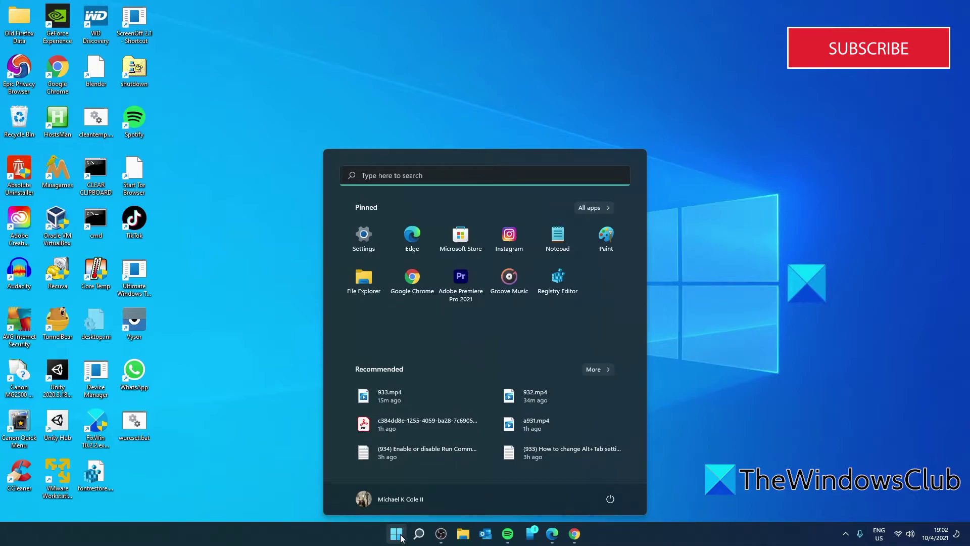
click(572, 278)
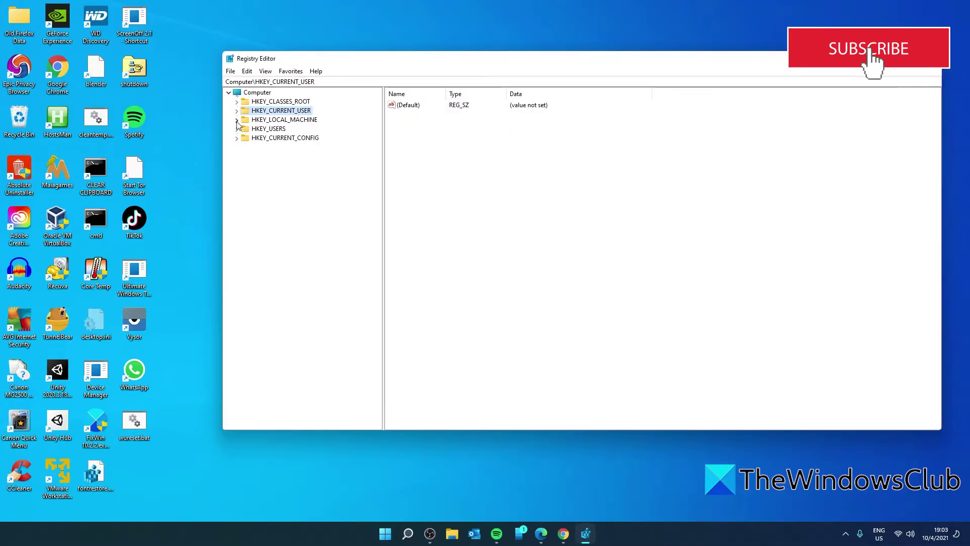
click(237, 112)
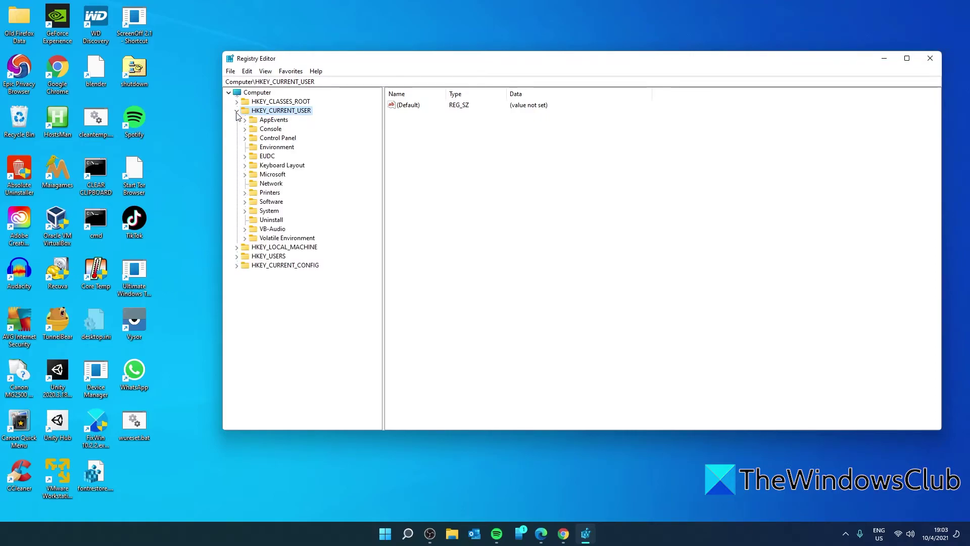
click(245, 202)
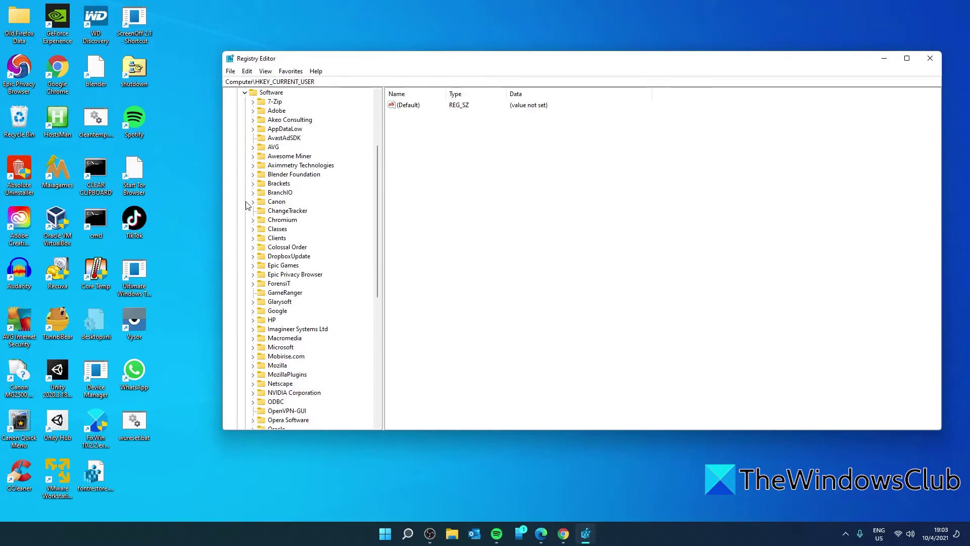
click(253, 348)
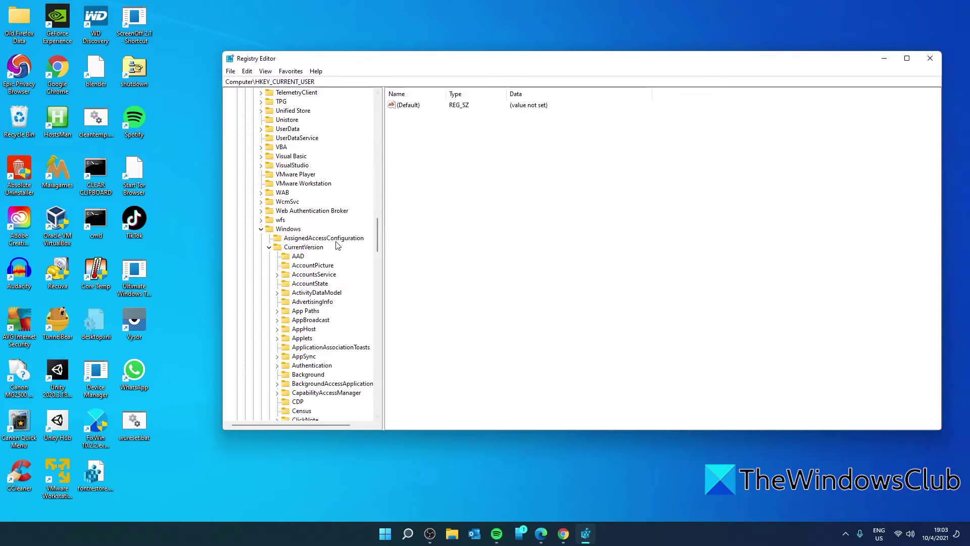
drag(378, 243, 382, 269)
click(277, 293)
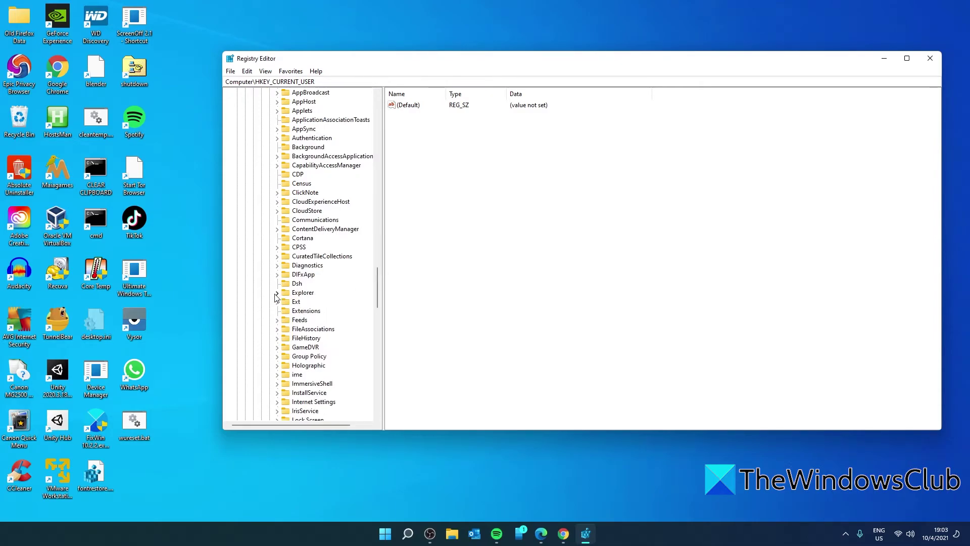
scroll(278, 283, down, 7)
click(277, 275)
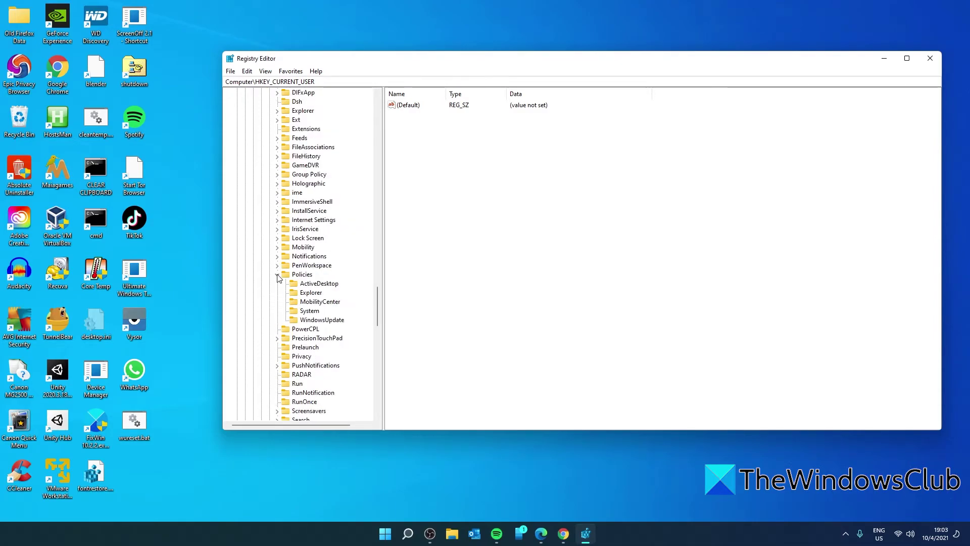
click(310, 294)
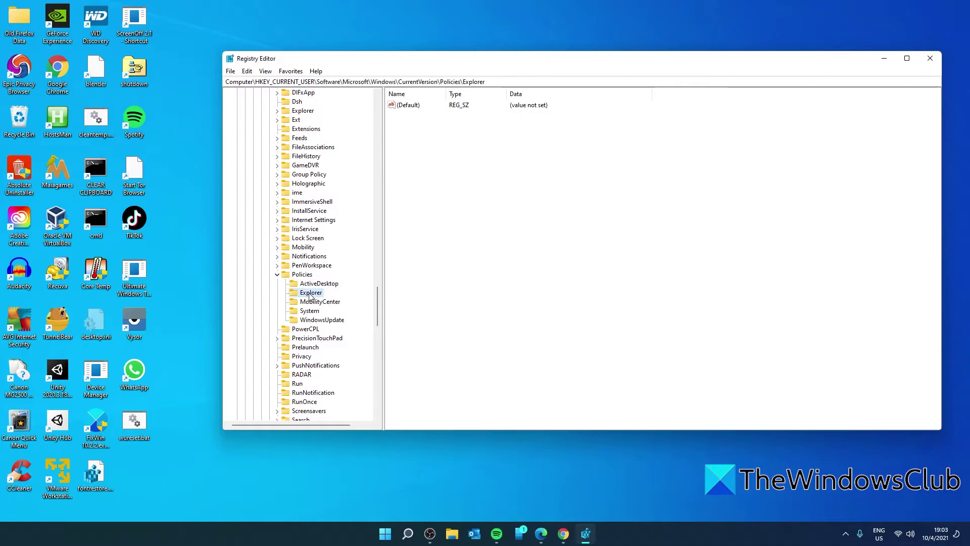
Create a DWORD (32-bit) value named norun under Explorer with data 1.
right_click(655, 242)
mouse_move(667, 247)
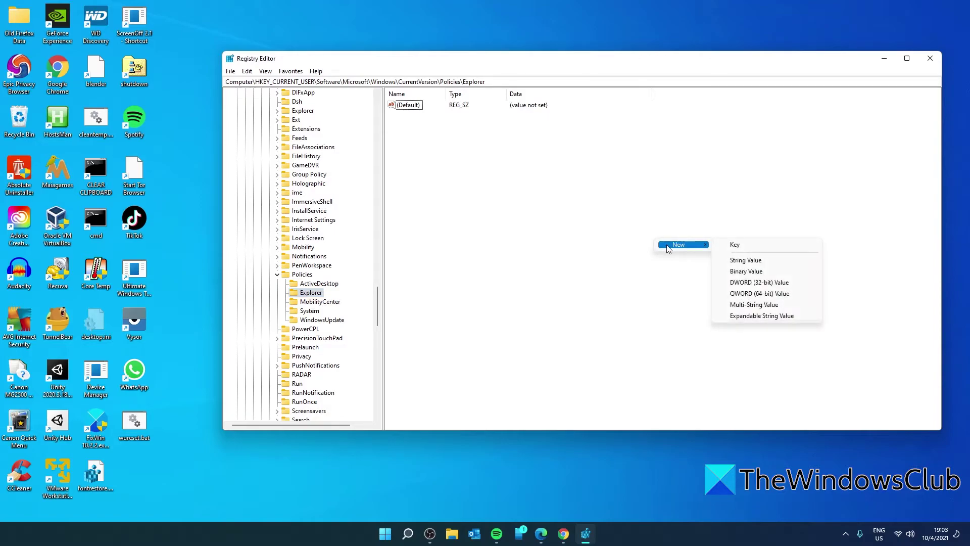
click(750, 282)
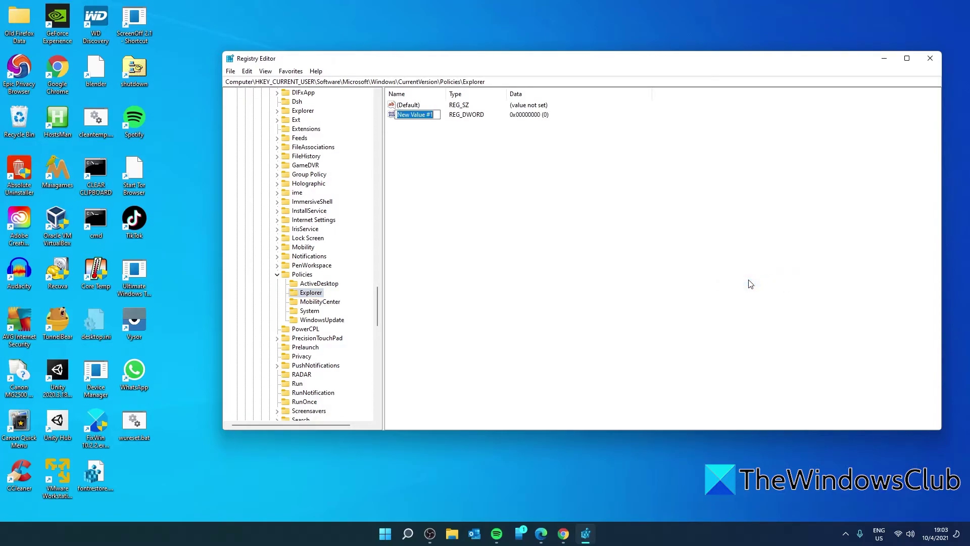
text(norun)
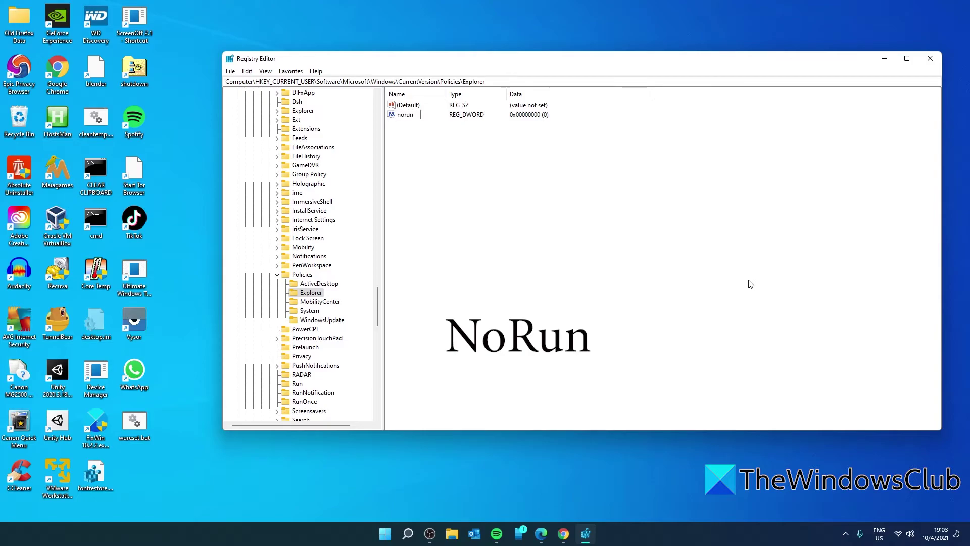
key(Return)
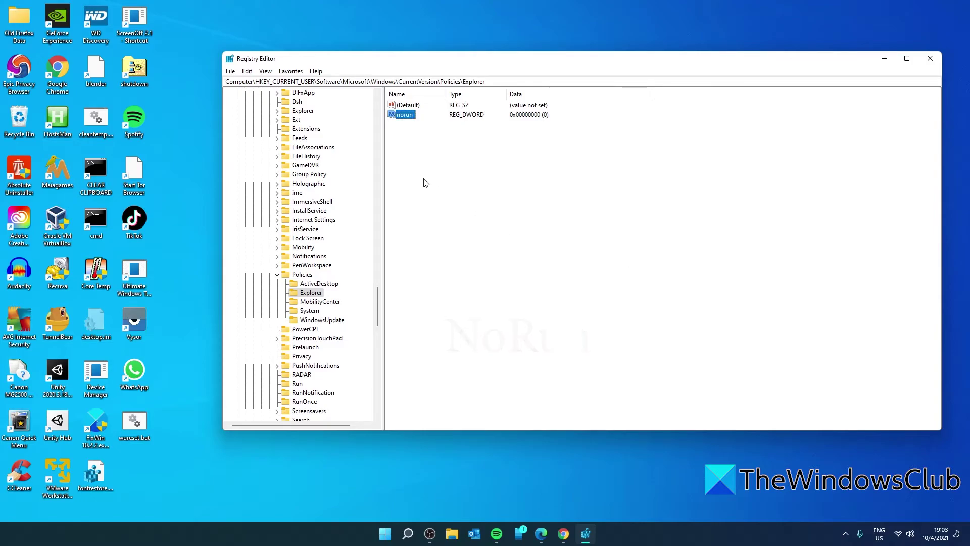
double_click(404, 115)
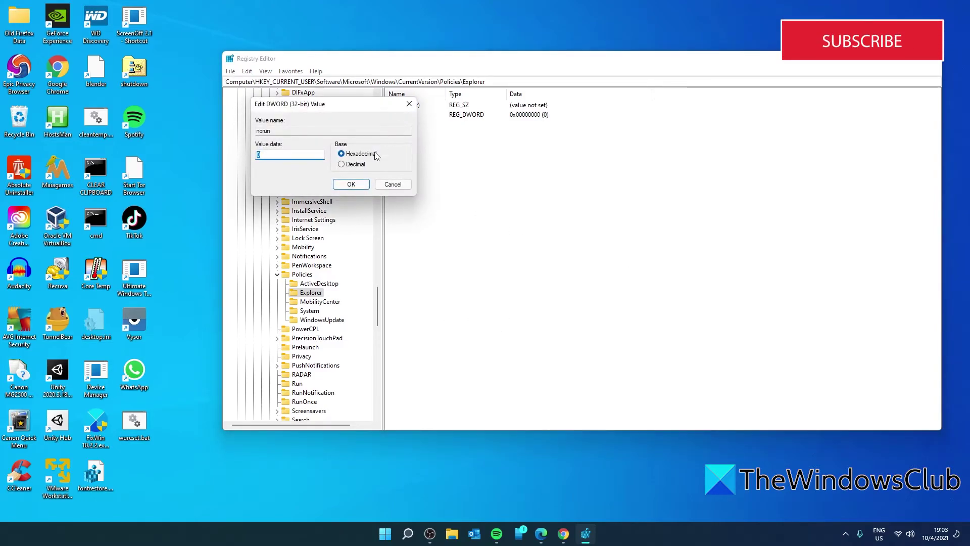
text(1)
click(350, 184)
Restart the Windows Explorer process from Task Manager.
right_click(384, 534)
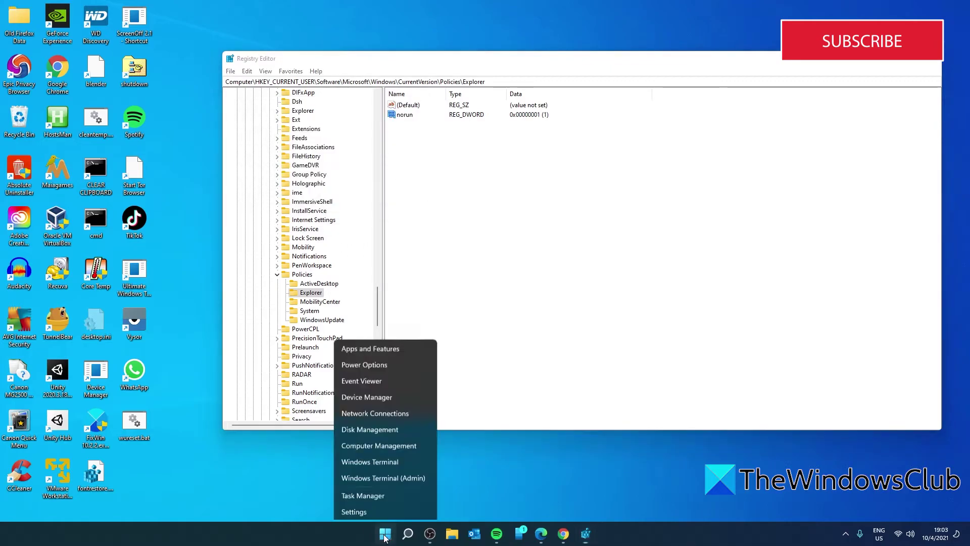
click(384, 410)
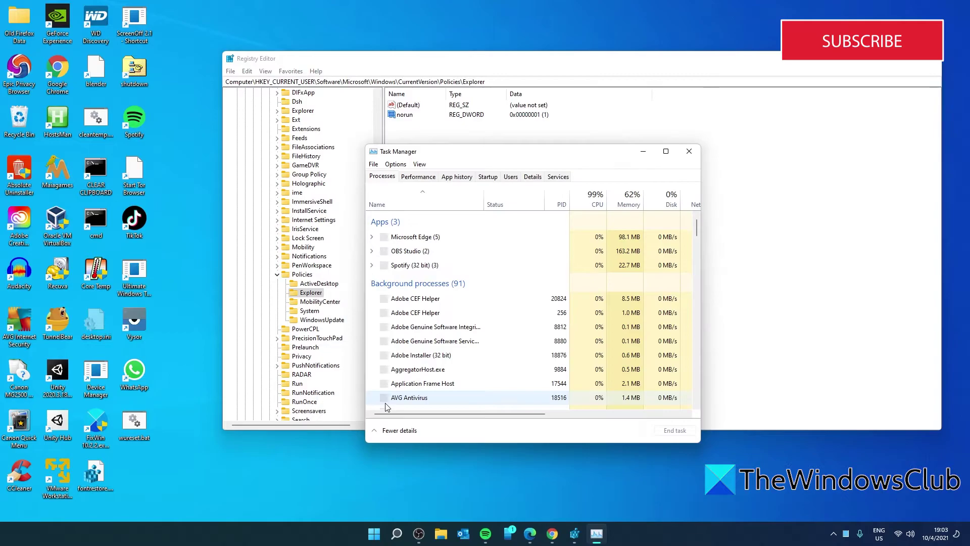
drag(697, 230, 696, 397)
right_click(419, 363)
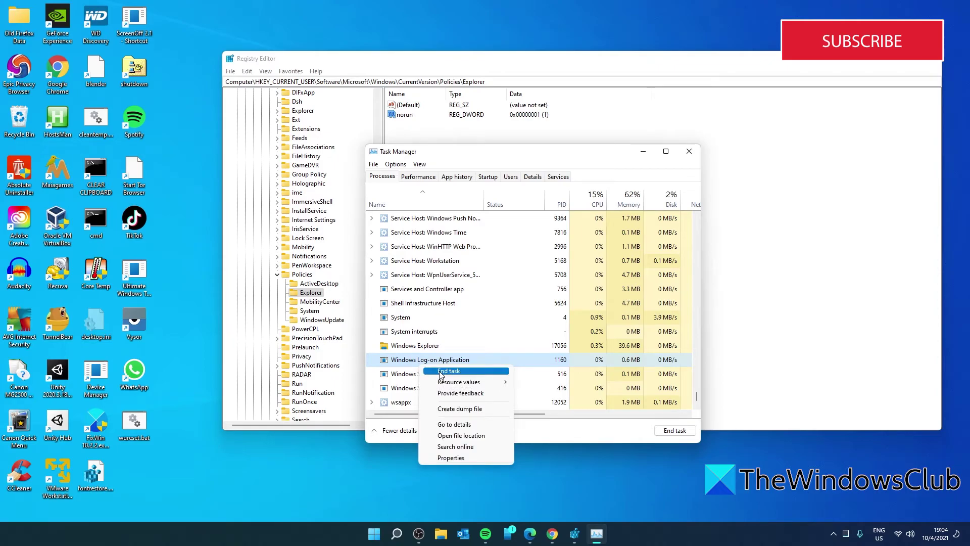
right_click(399, 347)
click(414, 352)
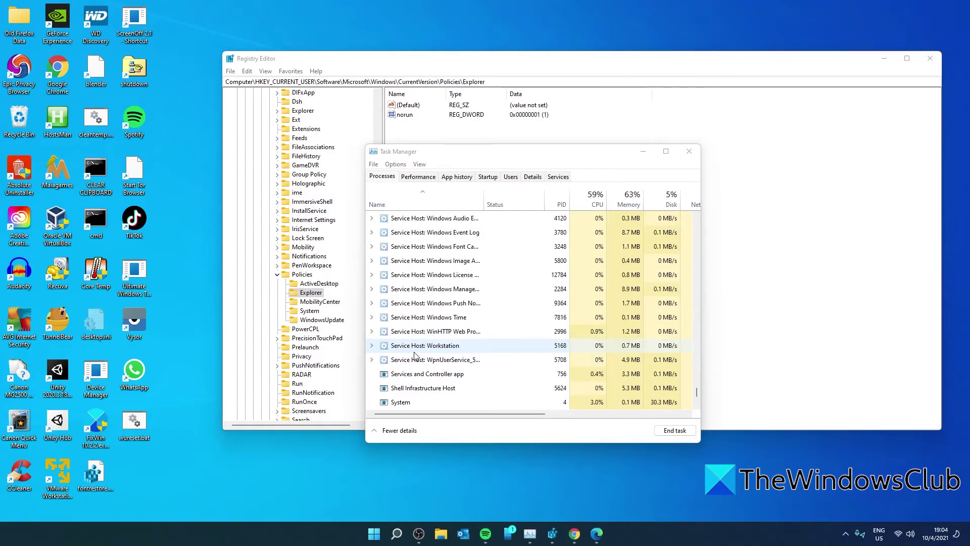
right_click(454, 379)
click(470, 382)
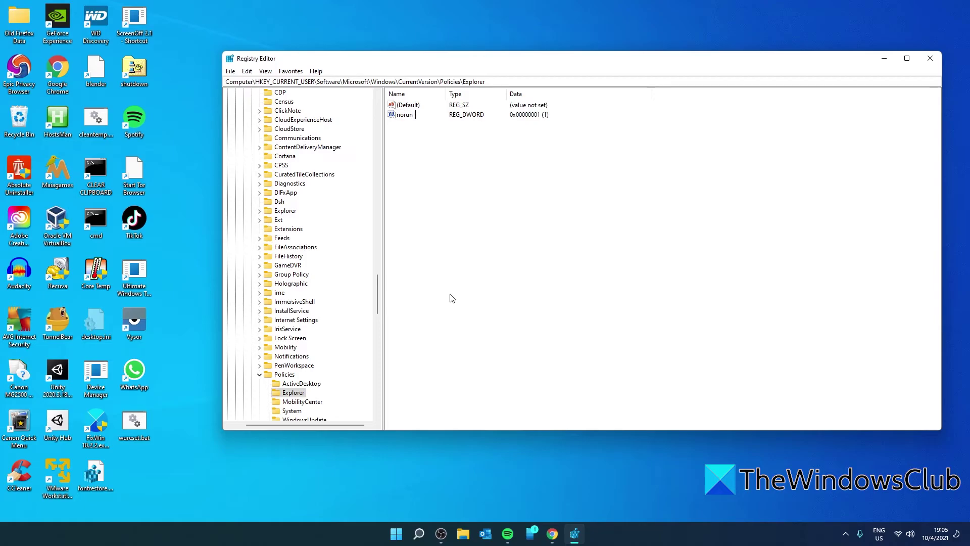
Edit the norun value and enter 0 as its data.
double_click(399, 113)
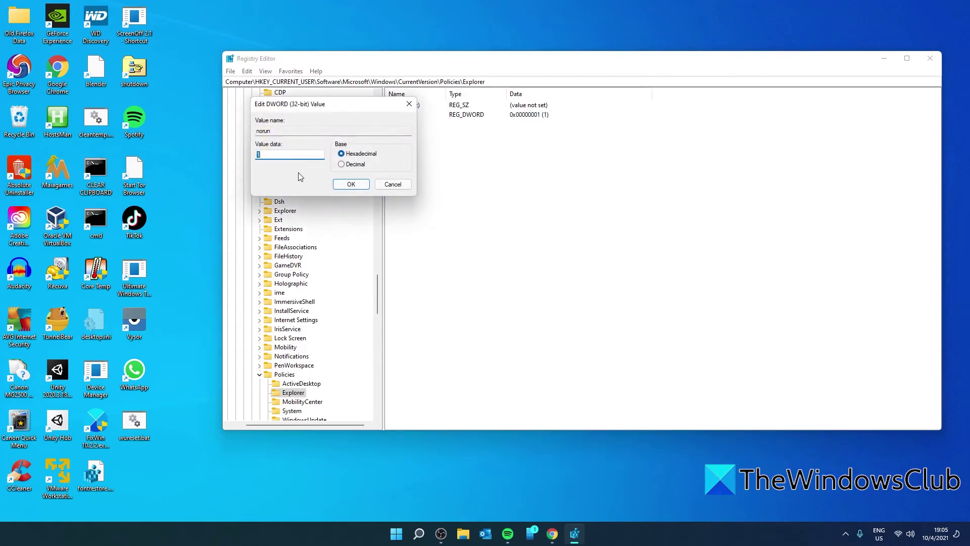
text(0)
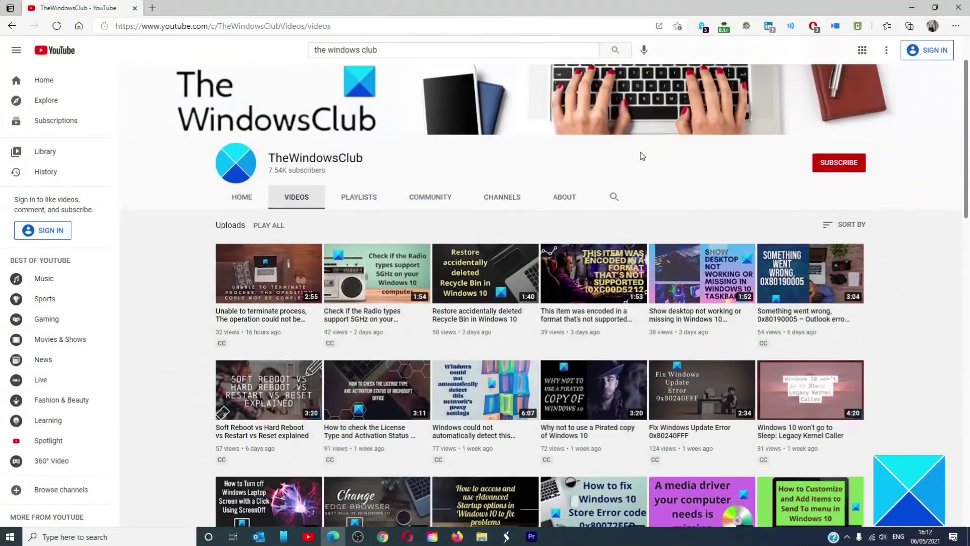
Scroll down and back up through TheWindowsClub's uploaded videos grid.
scroll(641, 151, down, 6)
scroll(640, 156, down, 12)
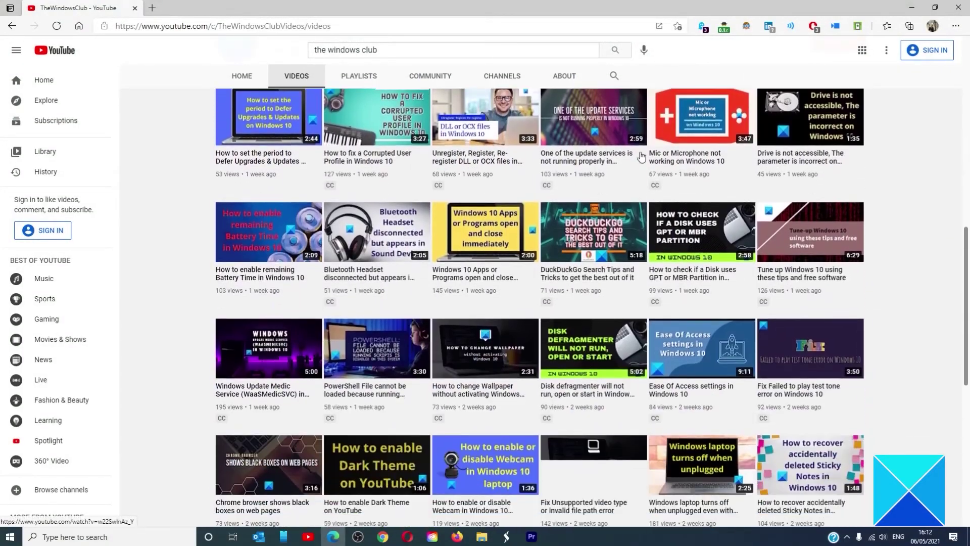
scroll(641, 157, up, 14)
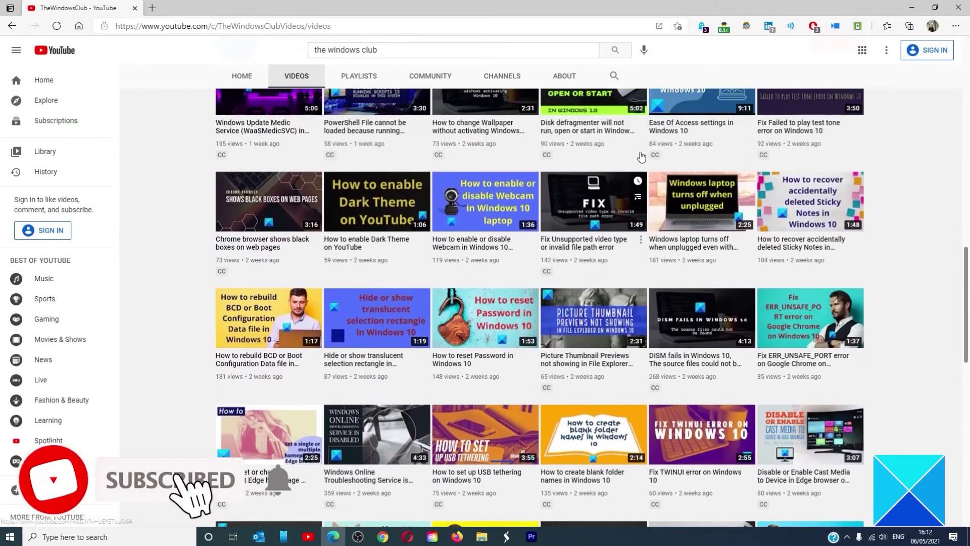
scroll(641, 155, up, 6)
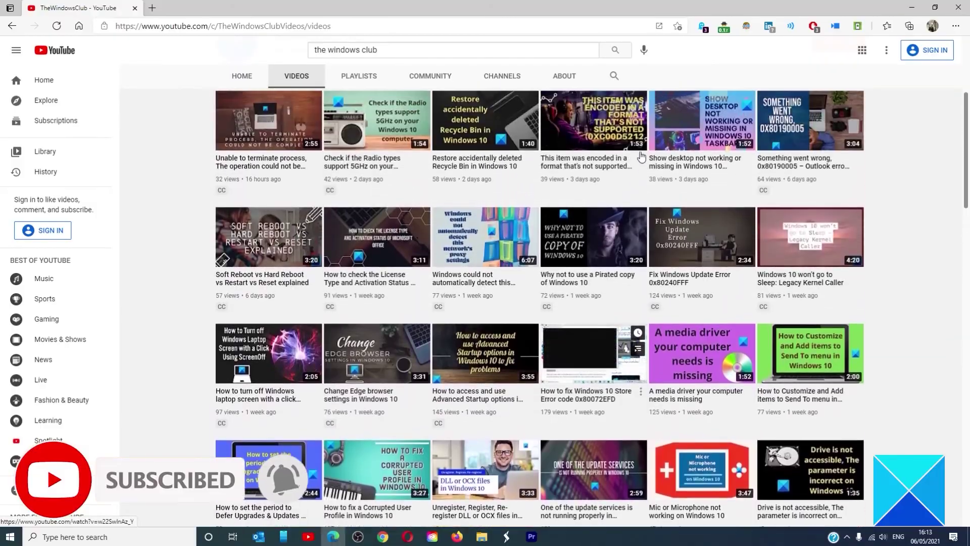